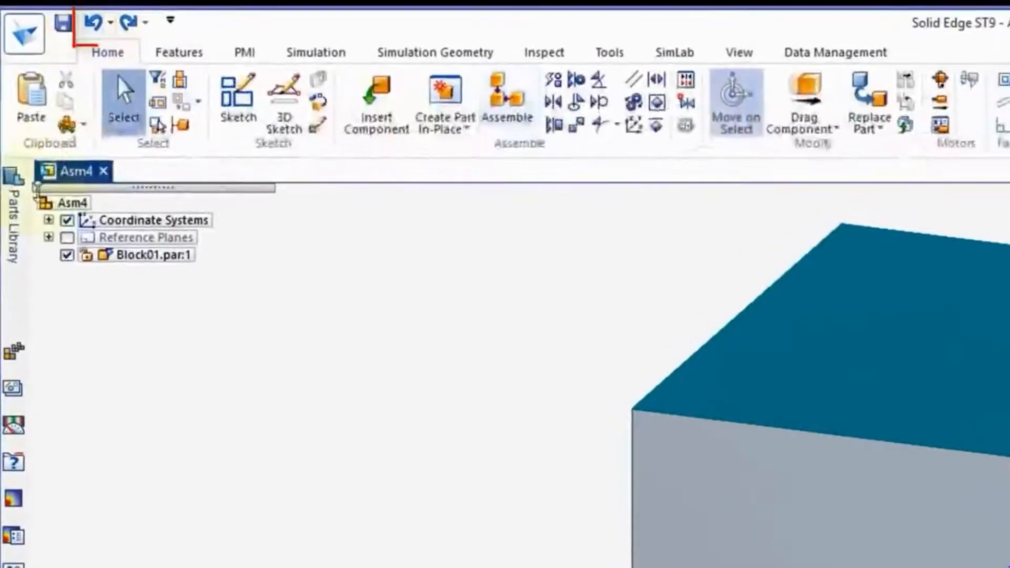
- Place a second Block01.par from the Parts Library beside the first block, without adding relationships to it
left_click(14, 247)
left_click(63, 273)
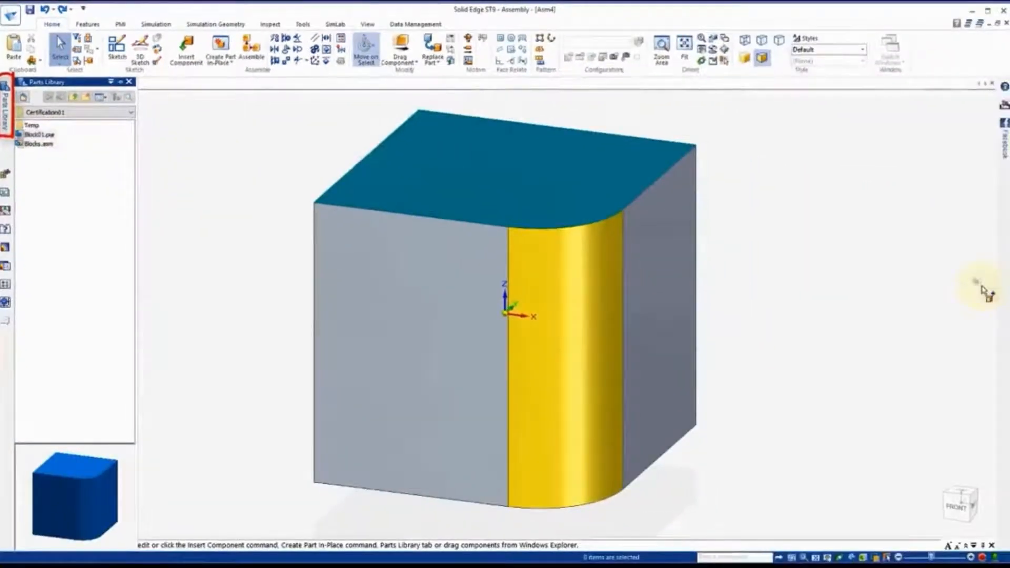
left_click_drag(984, 292, 981, 290)
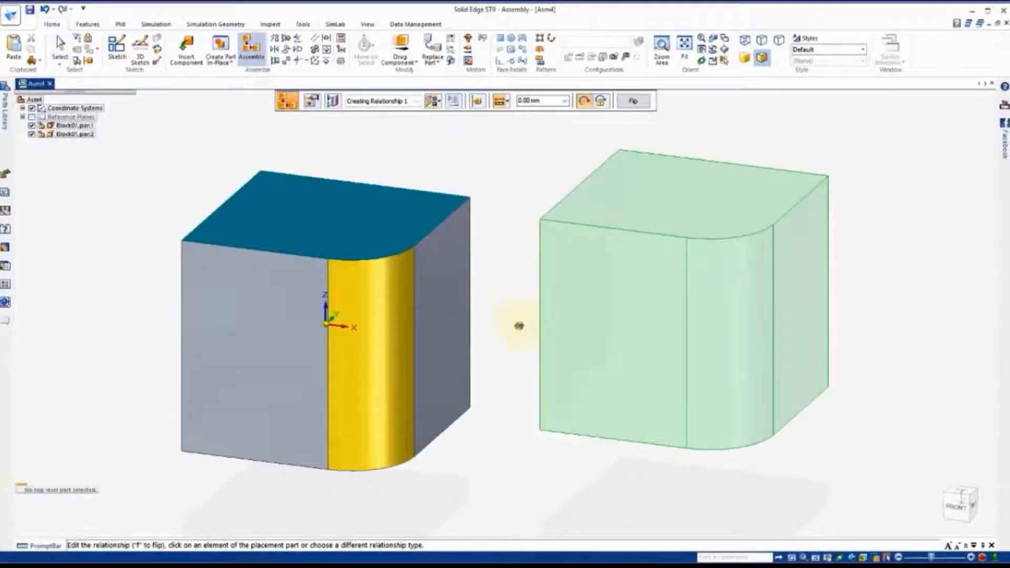
mouse_move(518, 326)
middle_mouse_down()
mouse_move(600, 305)
mouse_move(521, 321)
middle_mouse_up()
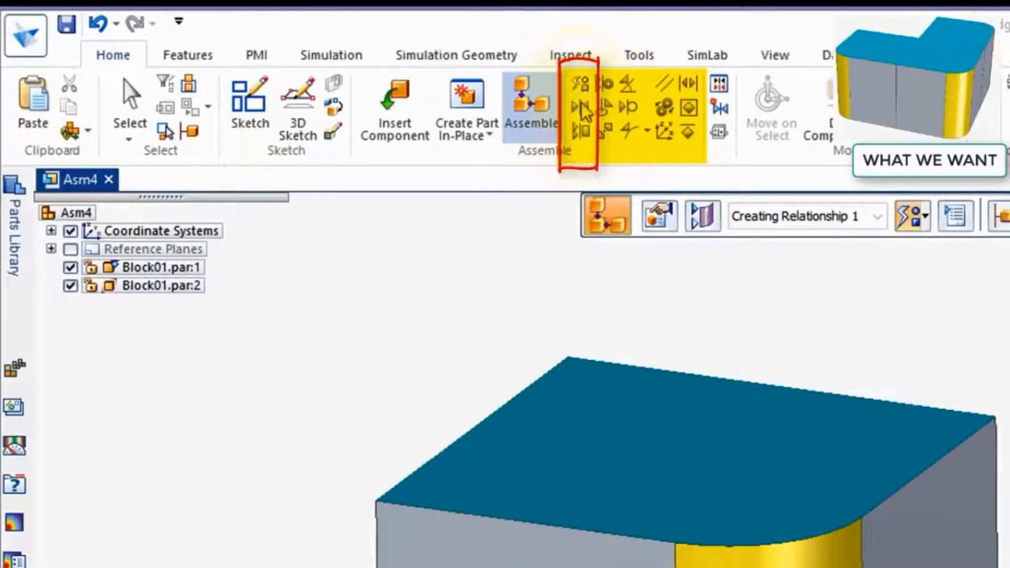
left_click(579, 134)
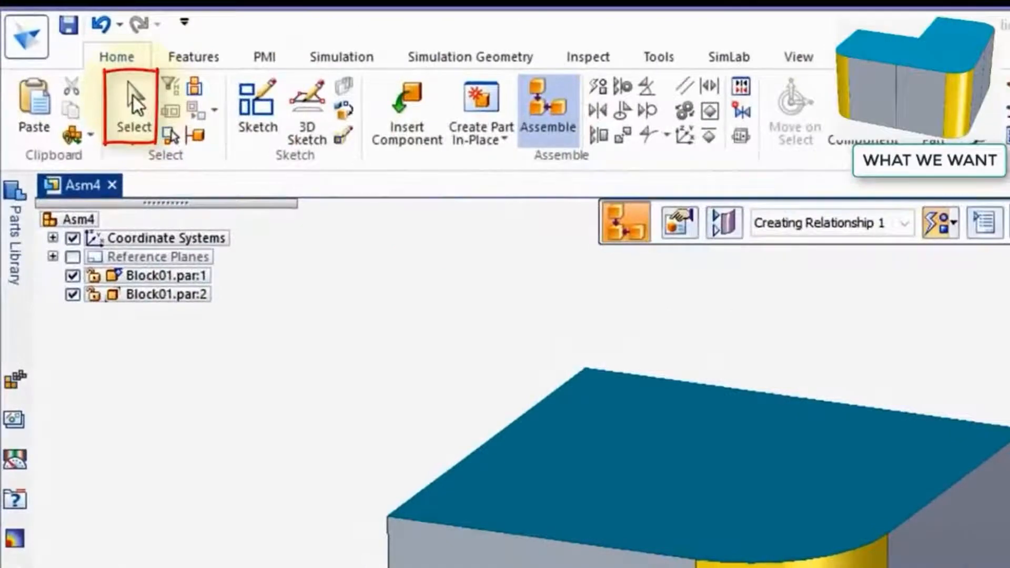
left_click(135, 102)
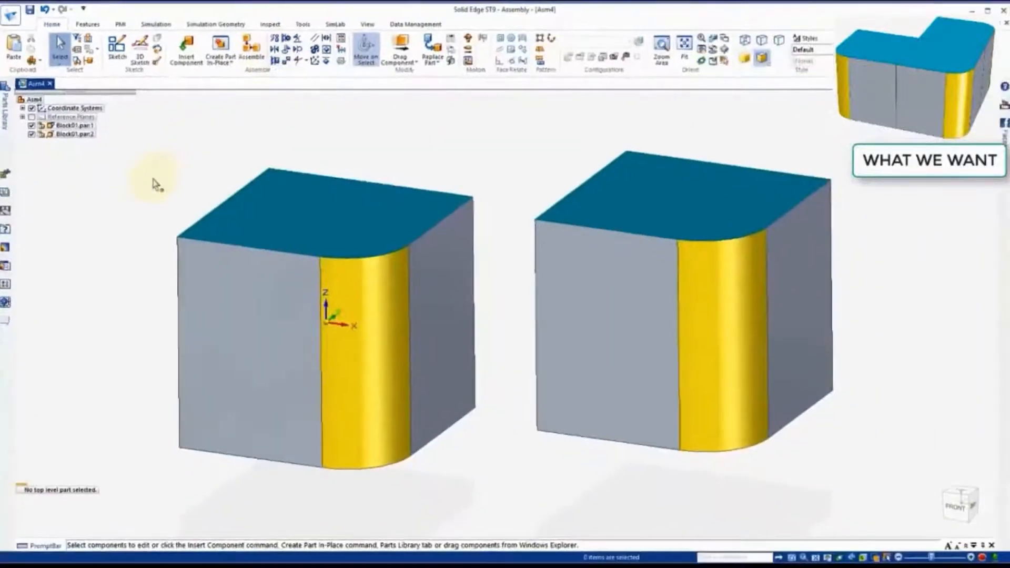
- Try to mate the second block's left side face with the first block's left side face
middle_click_drag(304, 163, 368, 167)
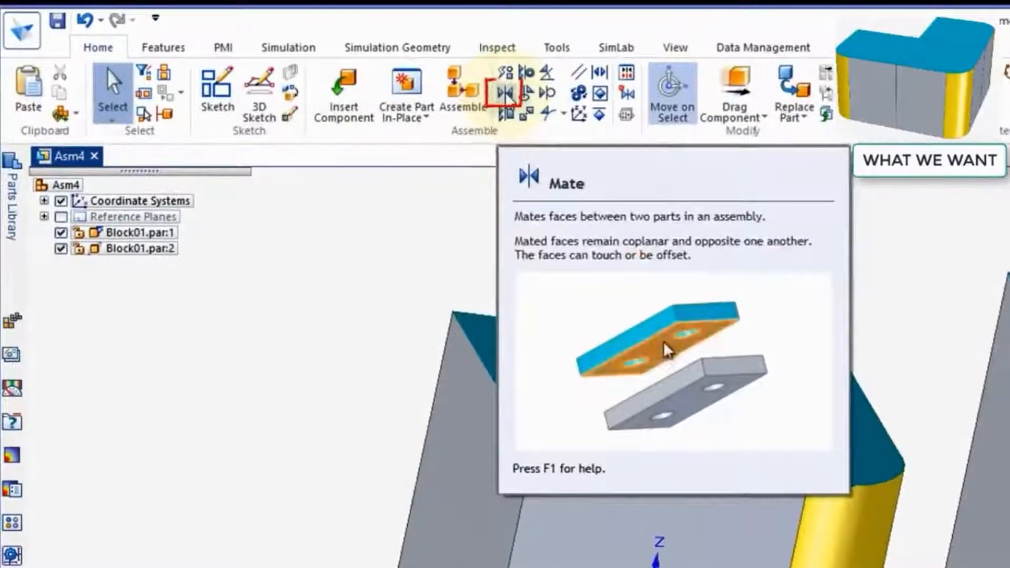
left_click(505, 96)
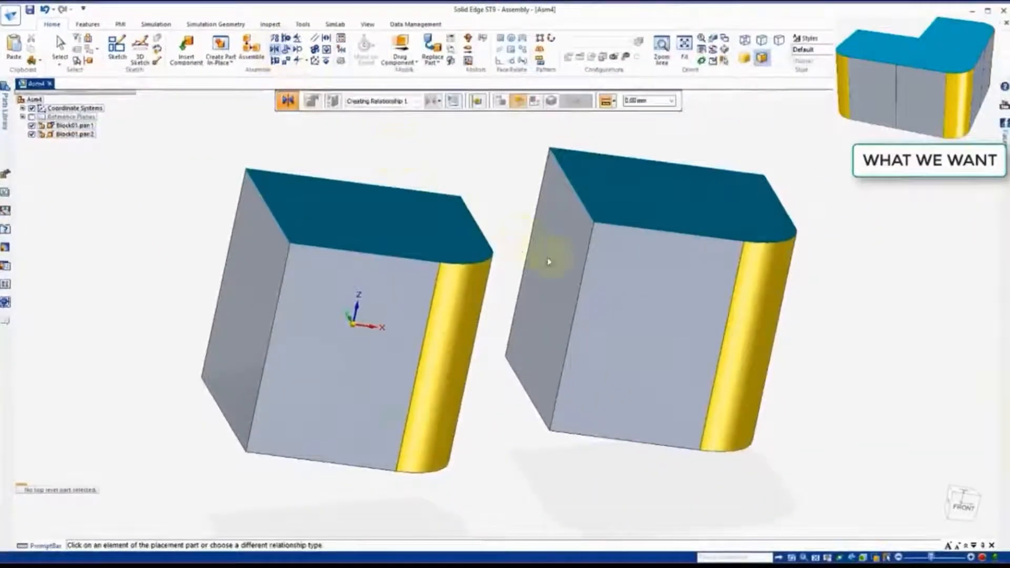
left_click(533, 268)
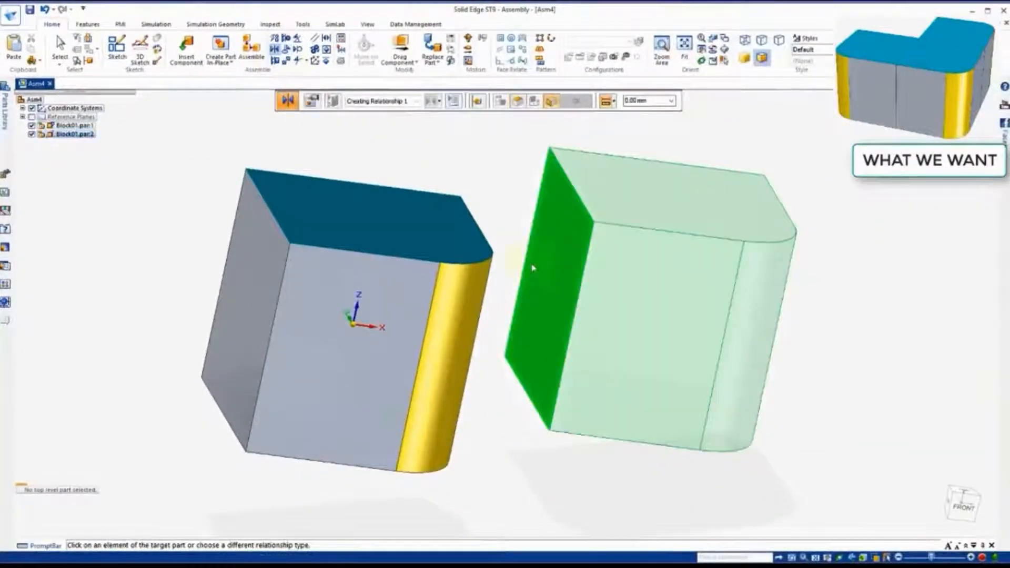
left_click(245, 311)
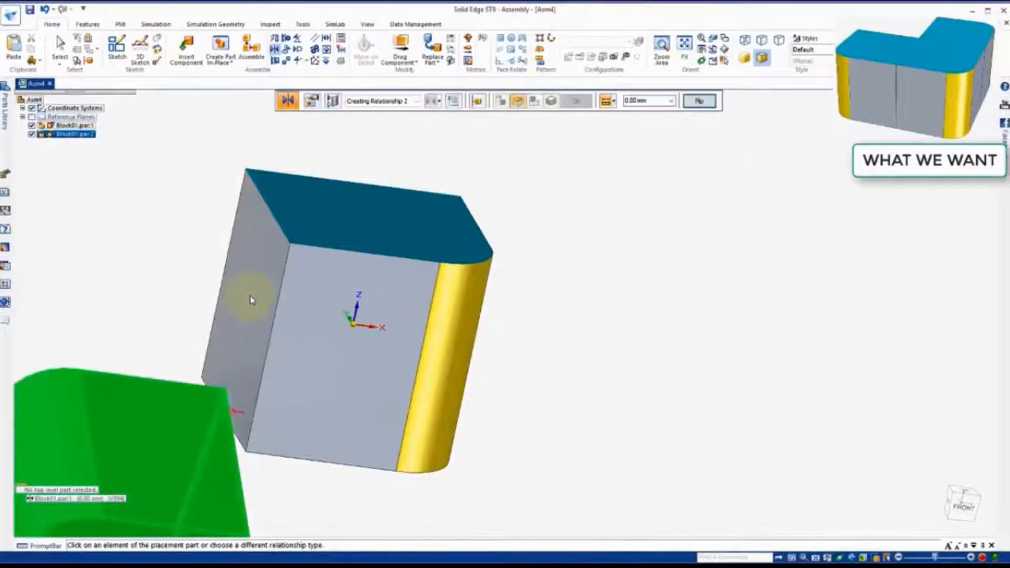
left_click(803, 557)
scroll(568, 430, "up", 3)
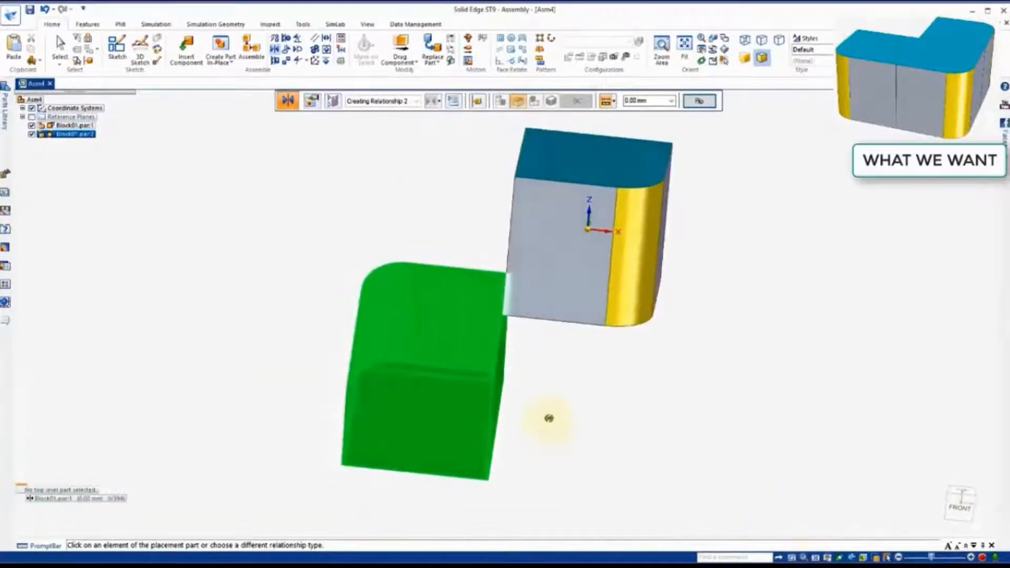
middle_click_drag(549, 419, 551, 409)
left_click(974, 511)
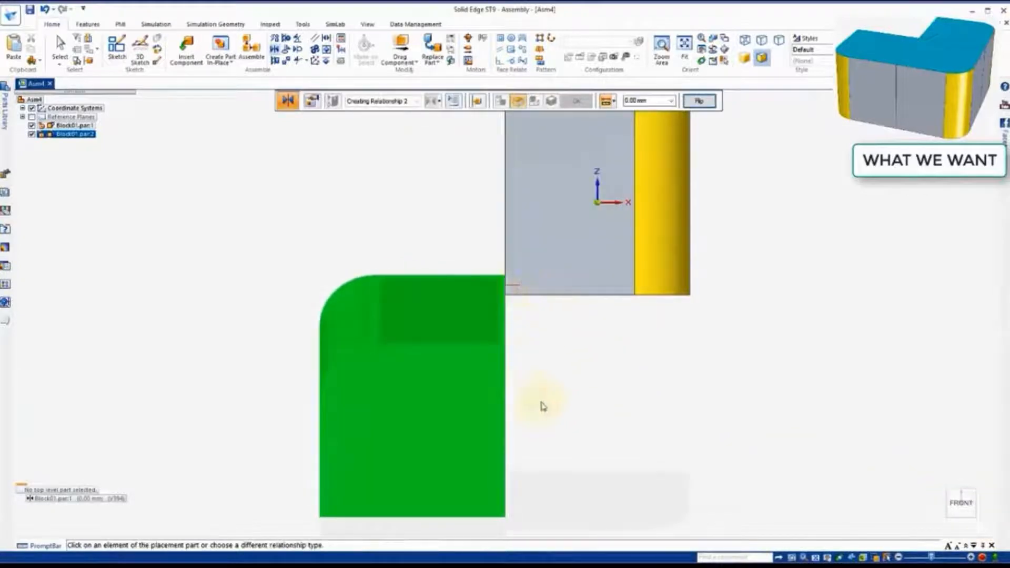
mouse_move(543, 407)
middle_mouse_down()
mouse_move(530, 396)
mouse_move(567, 397)
mouse_move(534, 407)
middle_mouse_up()
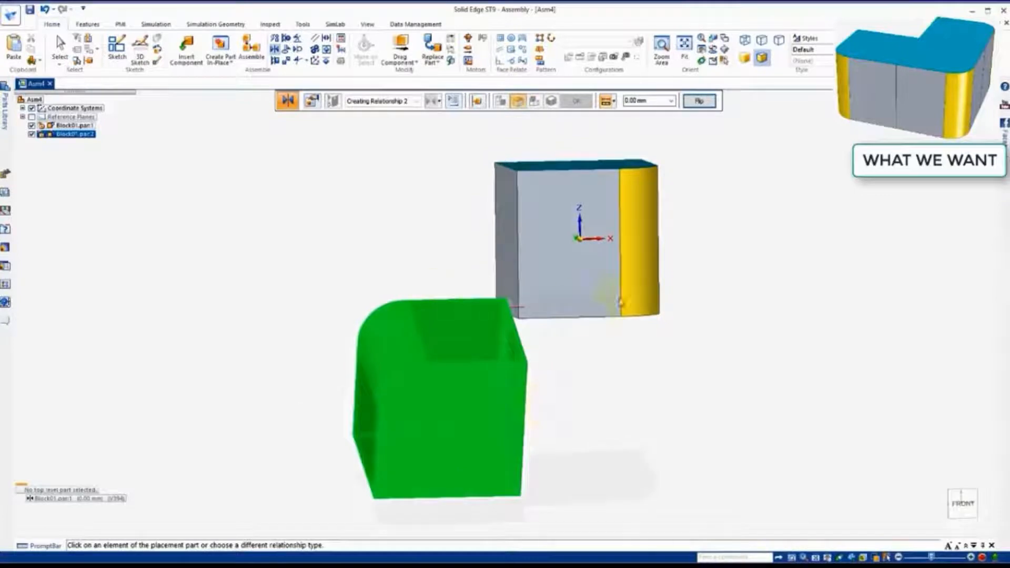
middle_click_drag(677, 312, 686, 349)
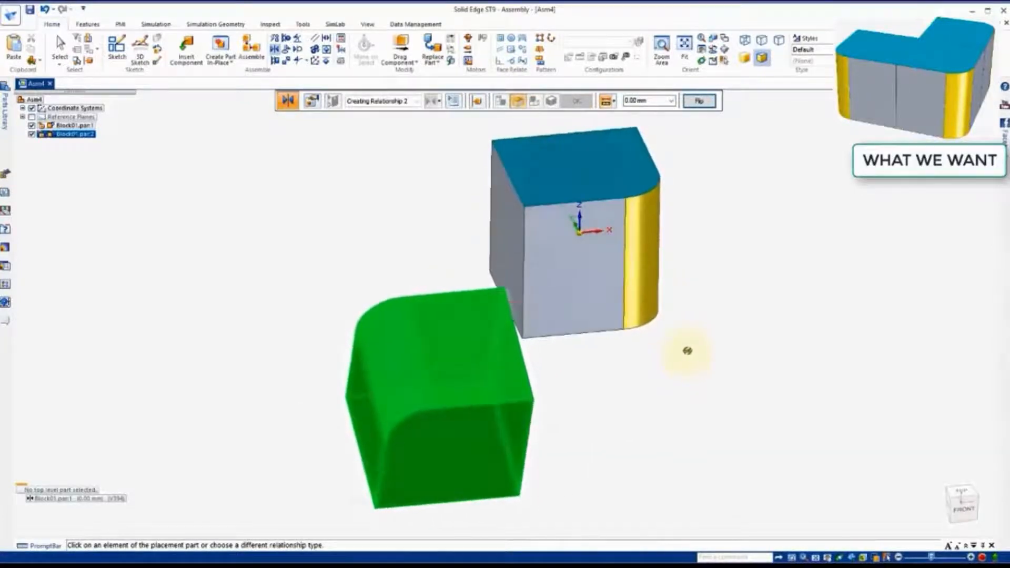
left_click(61, 43)
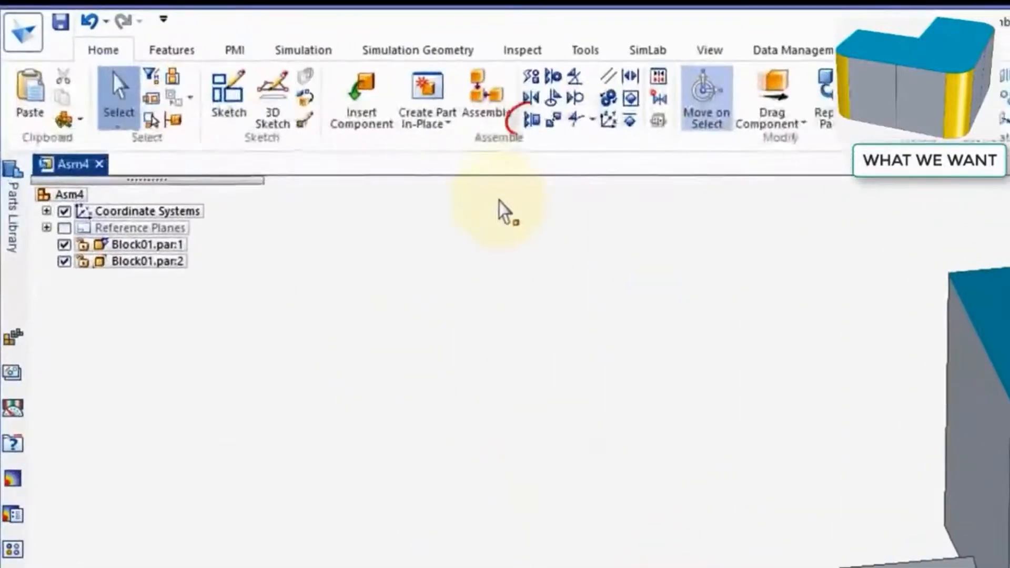
- Planar-align the second block's teal face with the first block's teal top face
left_click(534, 125)
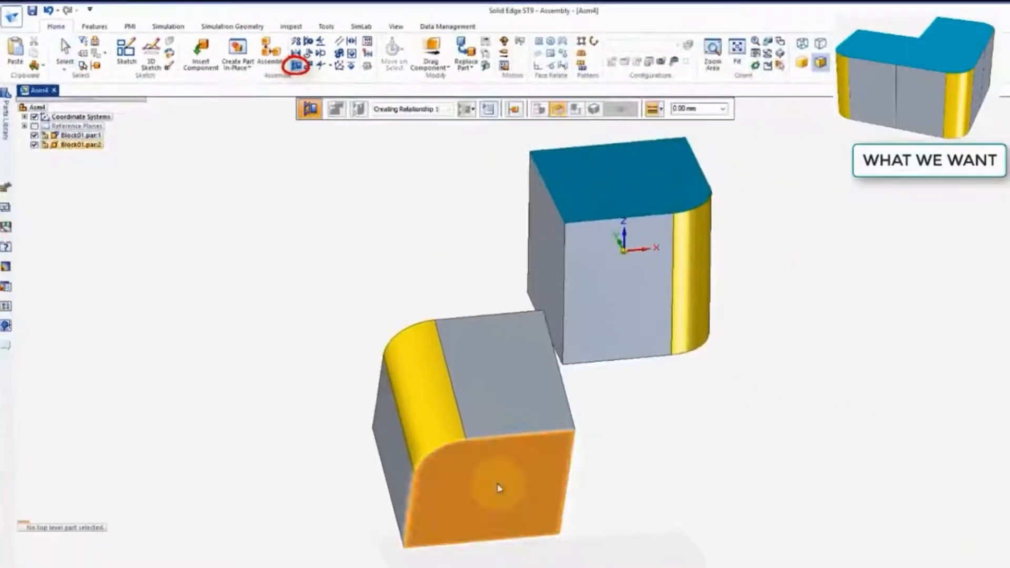
left_click(518, 383)
left_click(593, 187)
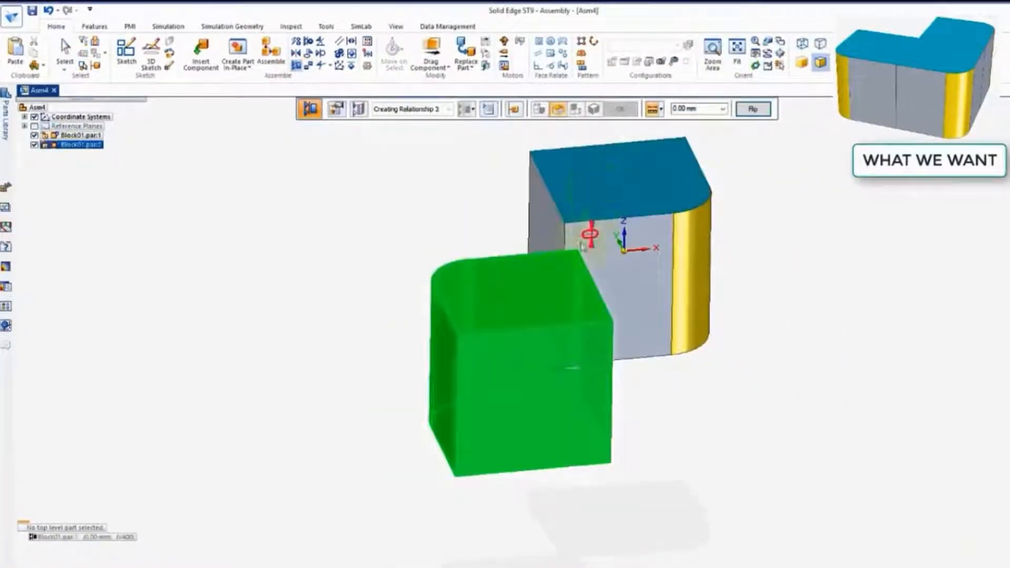
left_click(64, 50)
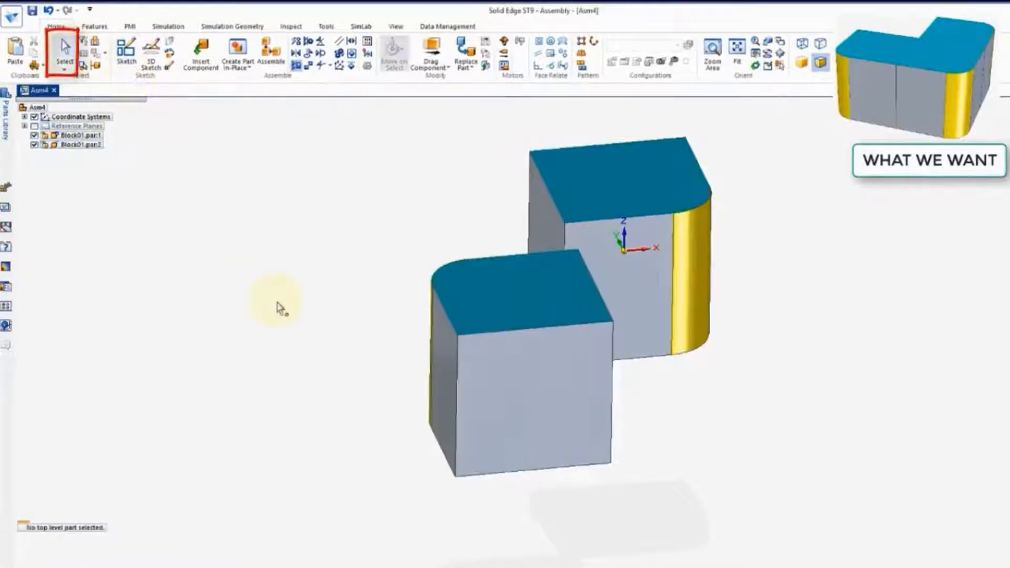
middle_click_drag(495, 379, 578, 389)
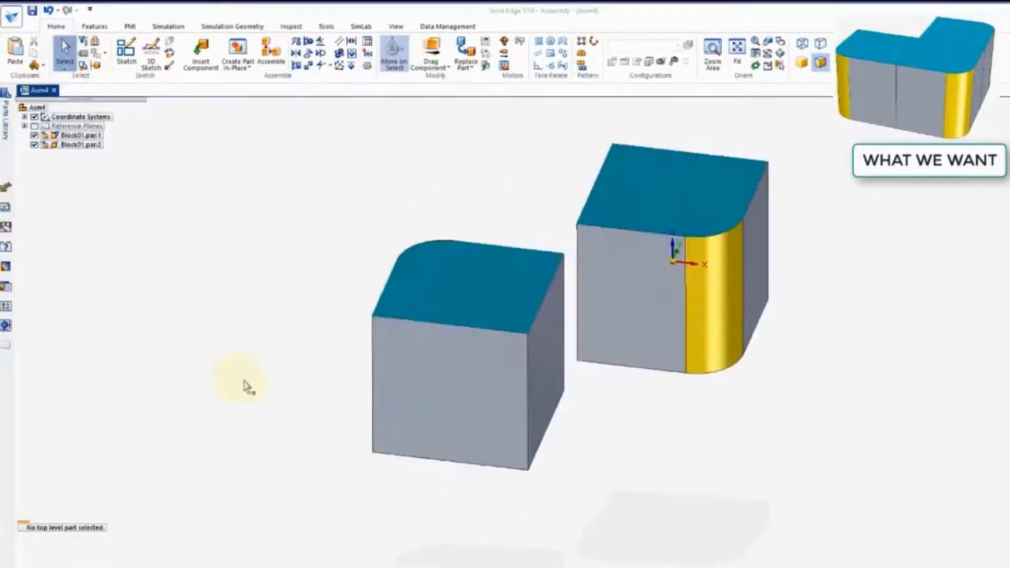
mouse_move(247, 387)
middle_mouse_down()
mouse_move(286, 347)
mouse_move(232, 347)
mouse_move(492, 343)
mouse_move(361, 361)
mouse_move(387, 356)
mouse_move(424, 318)
mouse_move(514, 356)
mouse_move(507, 254)
middle_mouse_up()
- Delete the second block's mate relationship with the first block and clear the selection
left_click(392, 356)
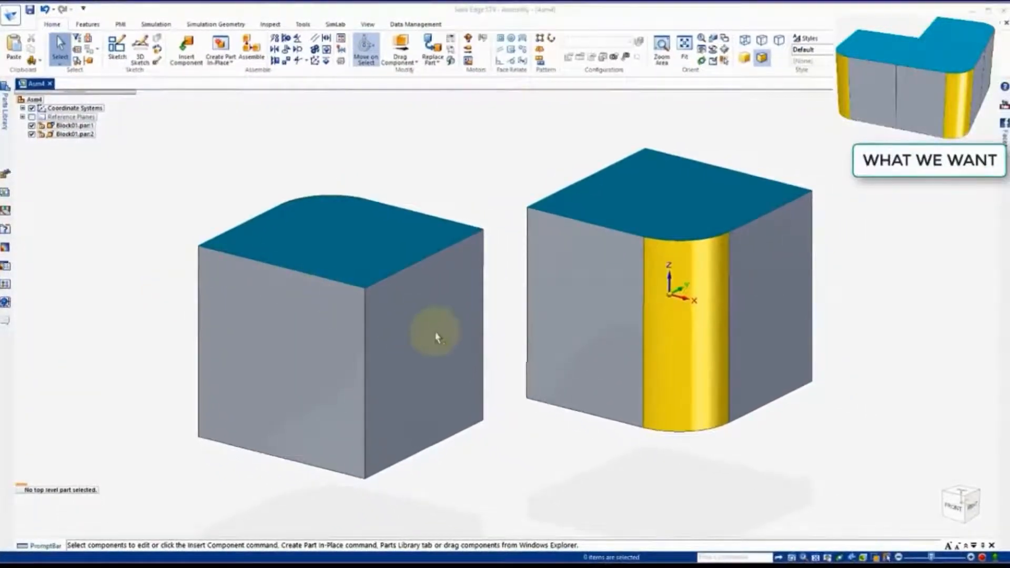
left_click(403, 332)
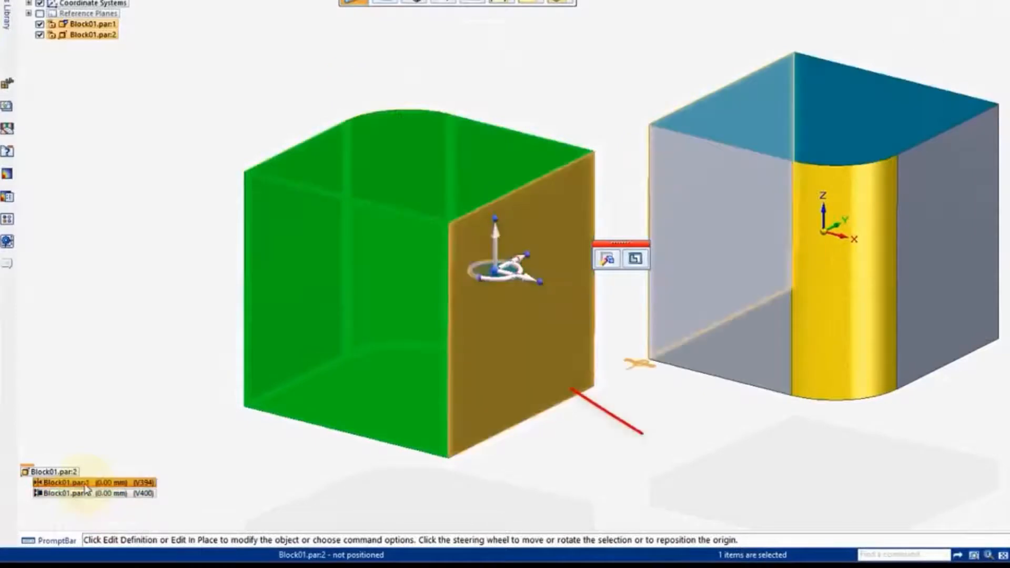
left_click(84, 485)
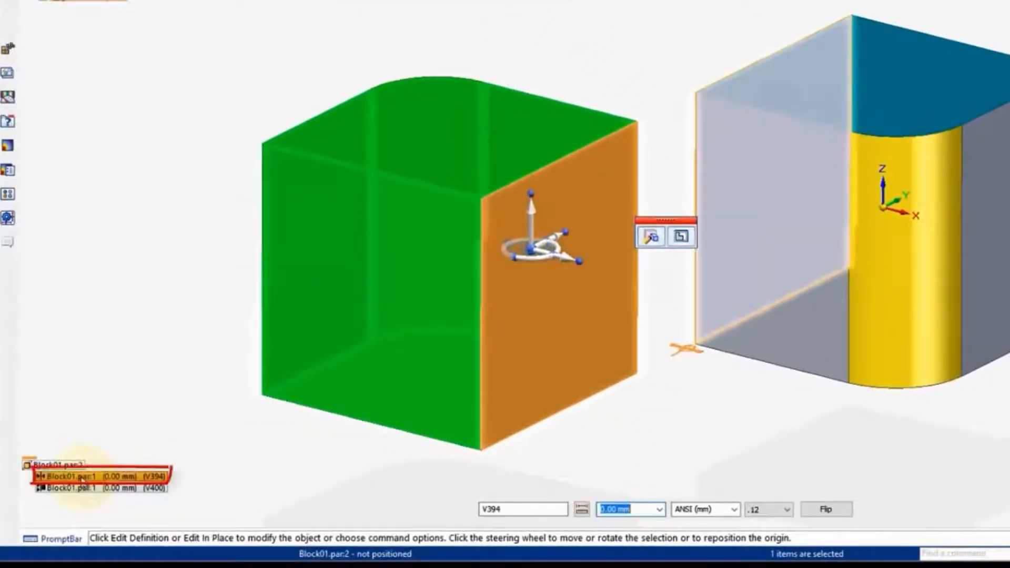
left_click(81, 479)
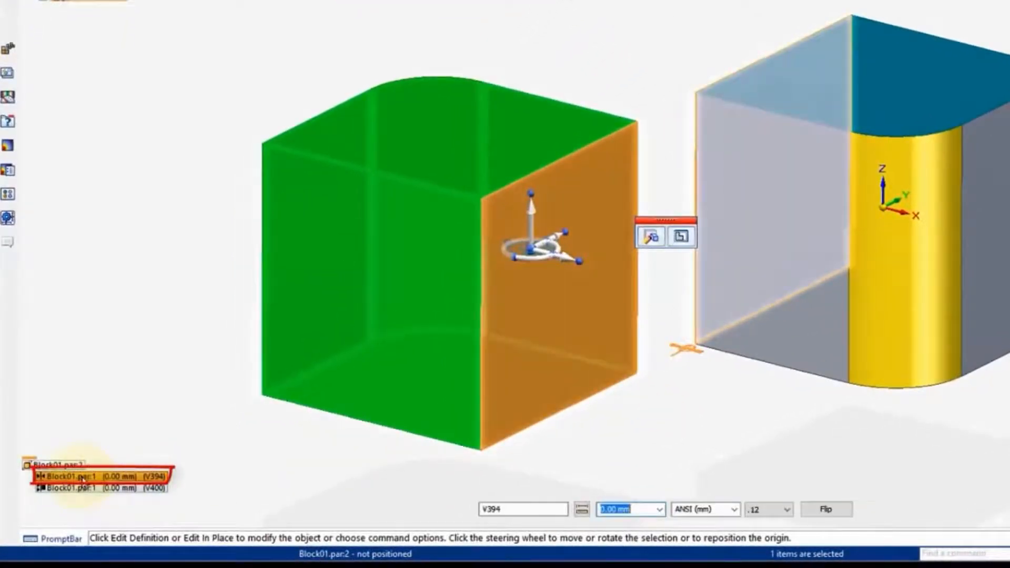
right_click(81, 478)
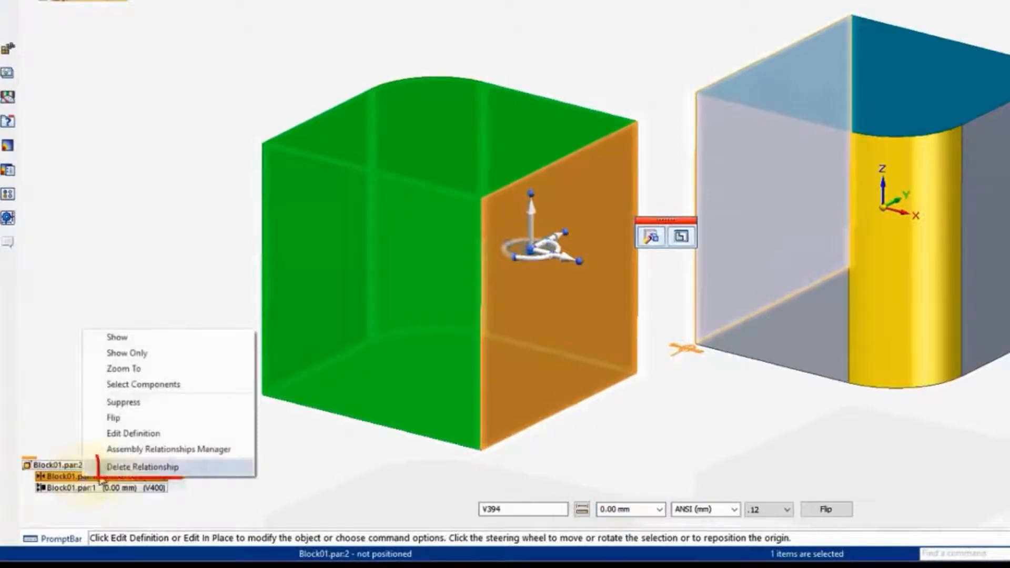
left_click(187, 470)
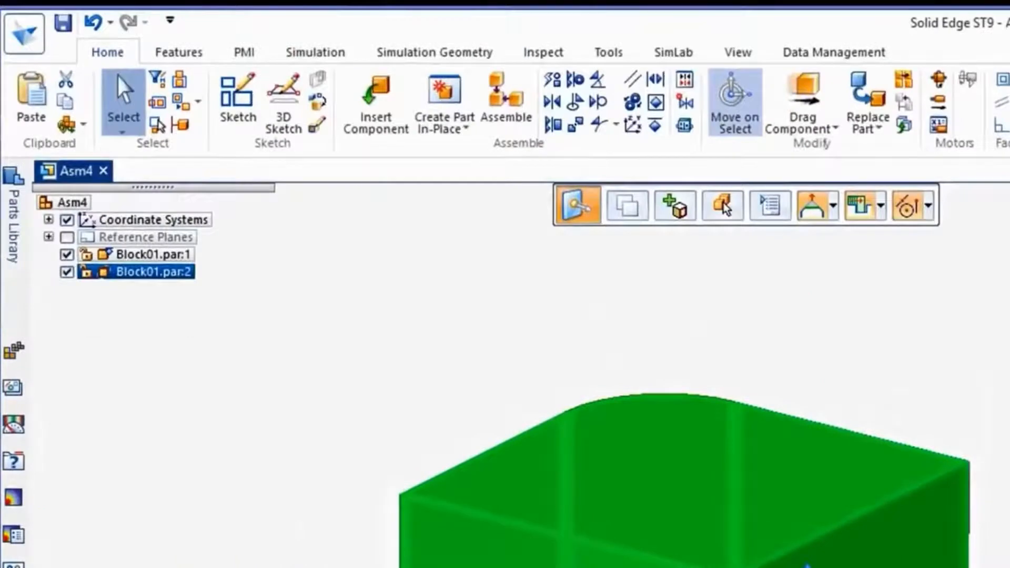
left_click(113, 100)
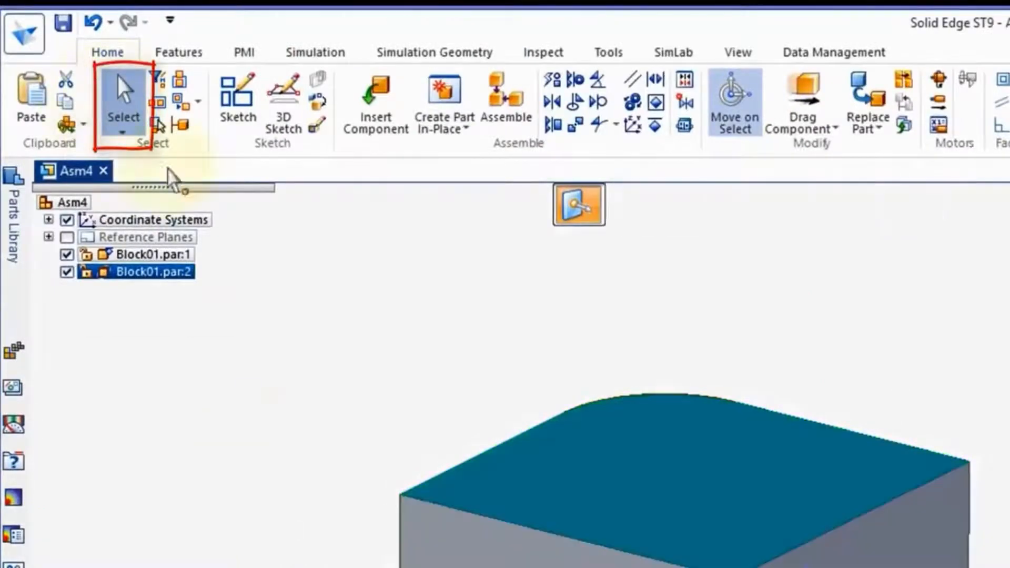
left_click(316, 489)
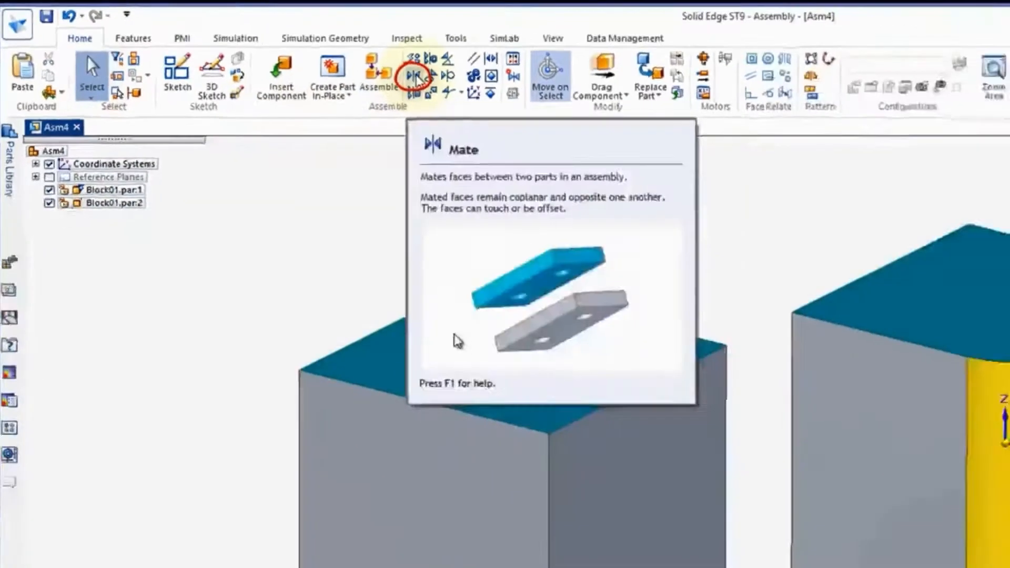
- Mate the second block's square front face with the first block's left side face
left_click(552, 101)
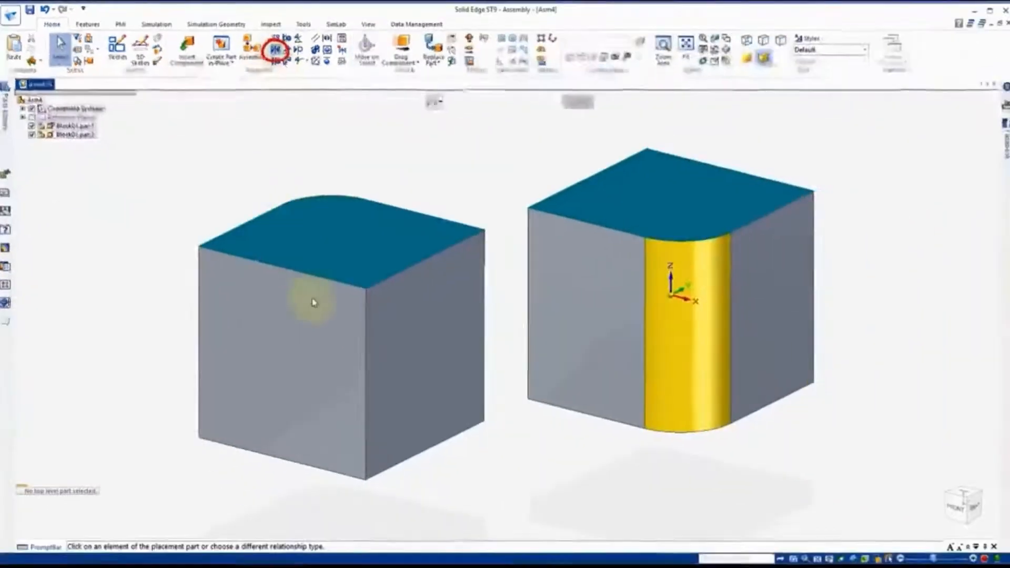
left_click(314, 303)
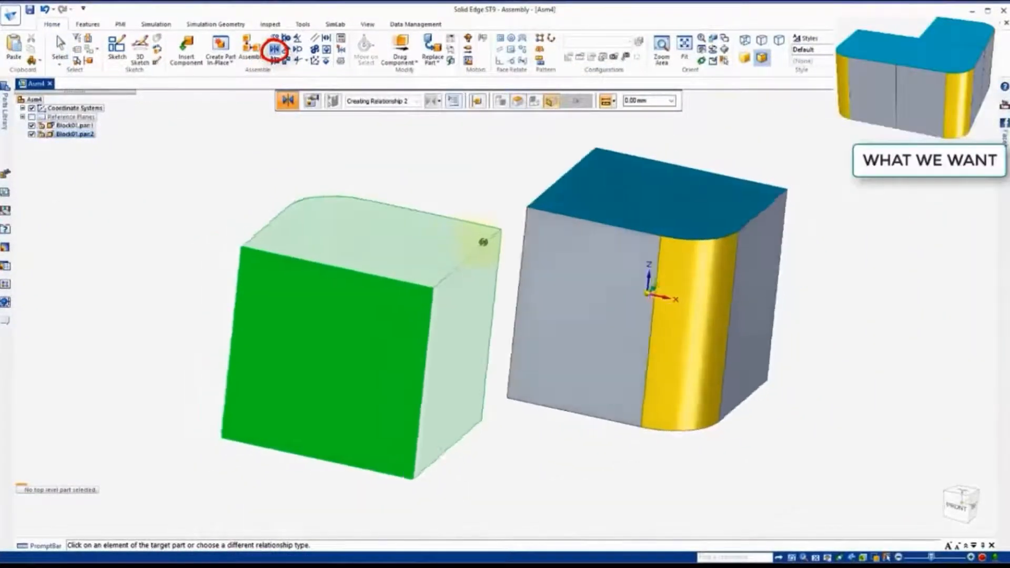
middle_click_drag(482, 239, 547, 215)
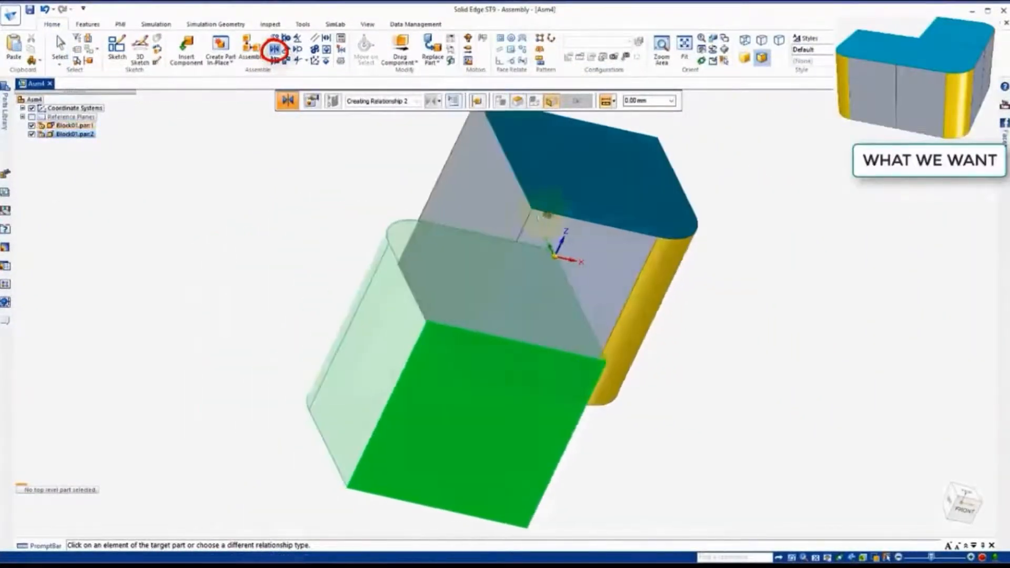
left_click(490, 200)
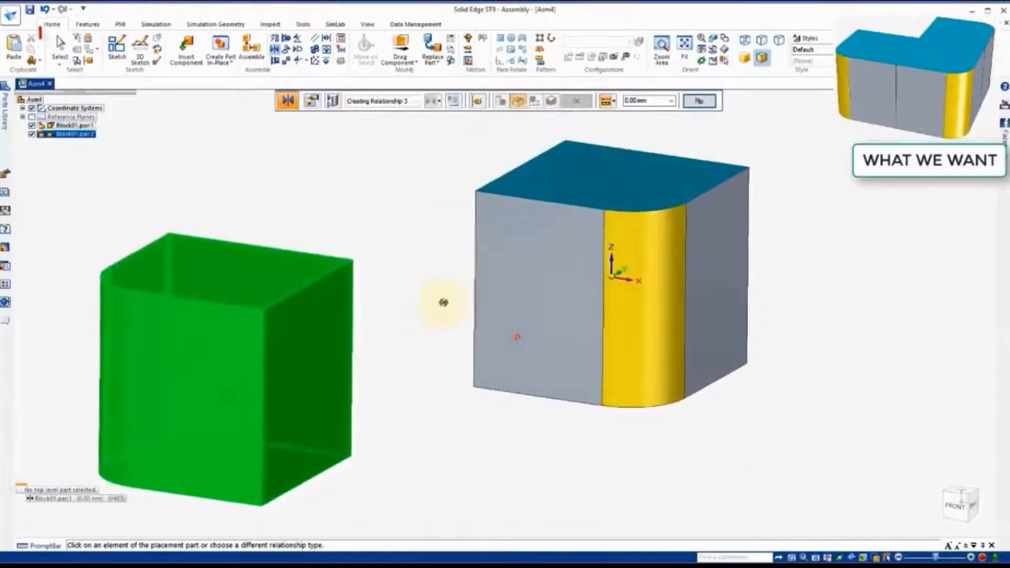
left_click(60, 47)
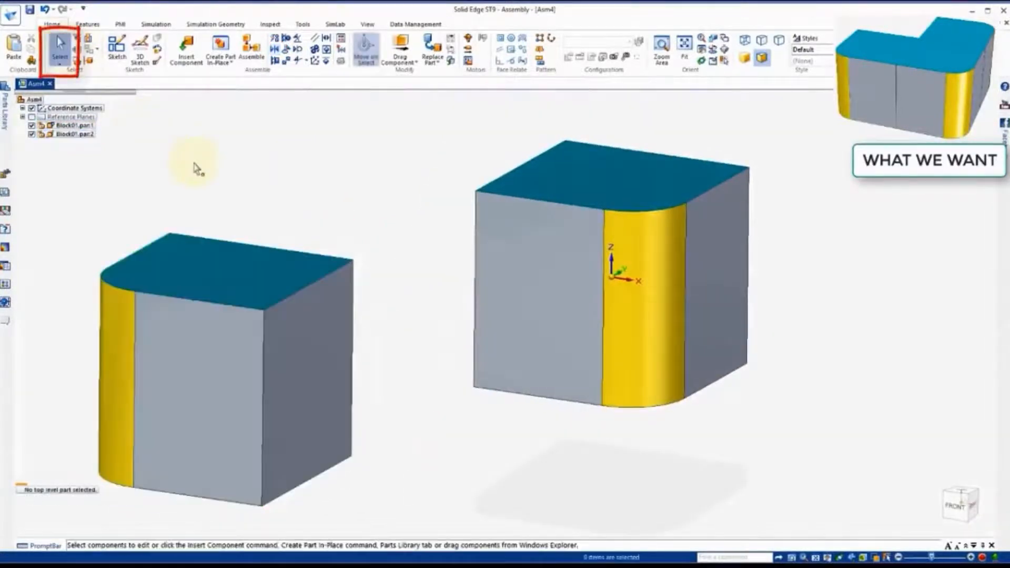
- Planar-align the second block's flat front face beside the yellow rounded corner with the first block's flat front face
mouse_move(377, 273)
middle_mouse_down()
mouse_move(431, 262)
mouse_move(376, 266)
mouse_move(377, 276)
middle_mouse_up()
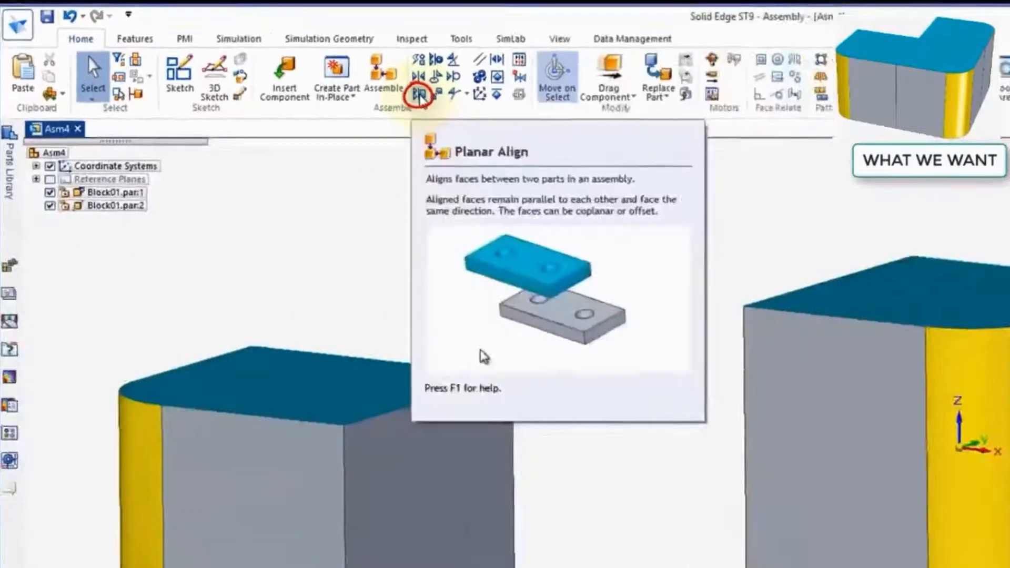
left_click(585, 134)
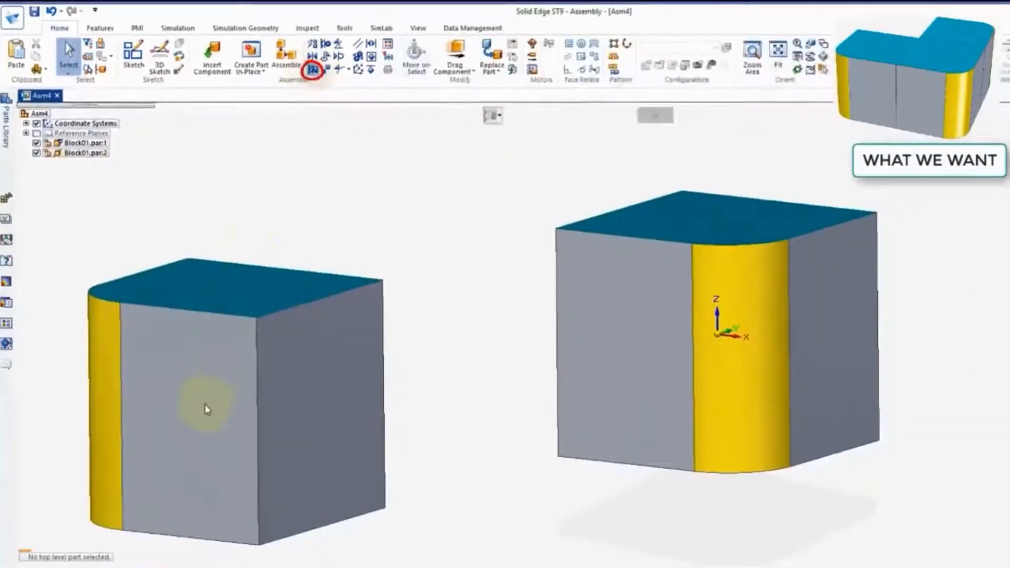
left_click(203, 412)
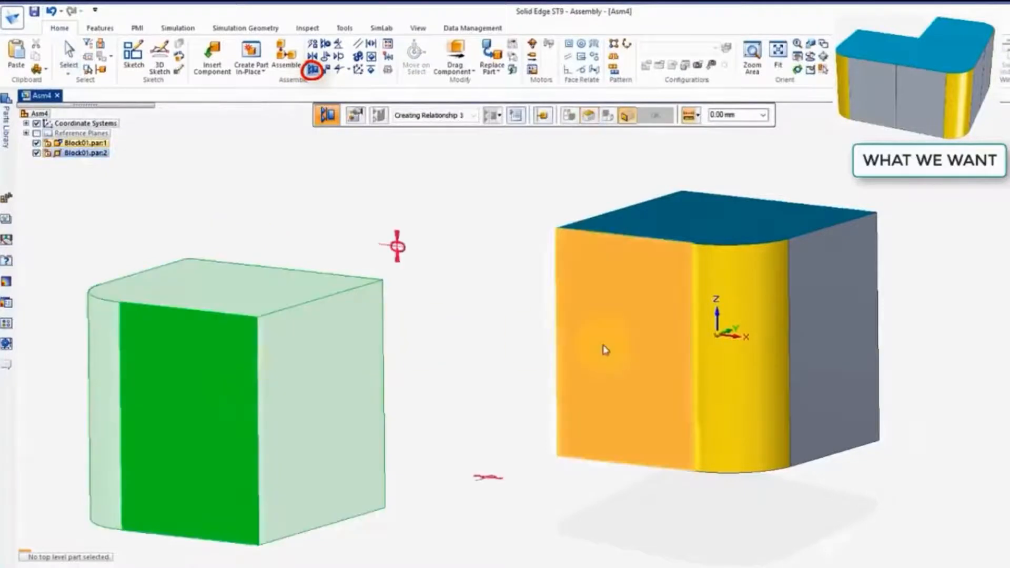
left_click(603, 348)
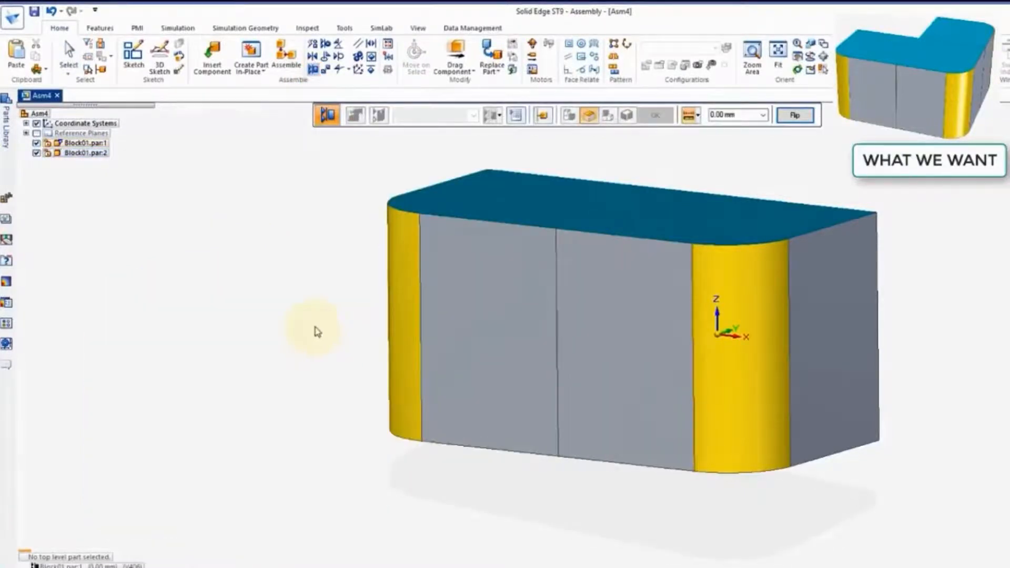
- Place a third copy of Block01.par from the parts library beside the two assembled blocks
middle_click_drag(315, 331, 453, 337)
key("Escape")
middle_click_drag(668, 461, 589, 484, "shift")
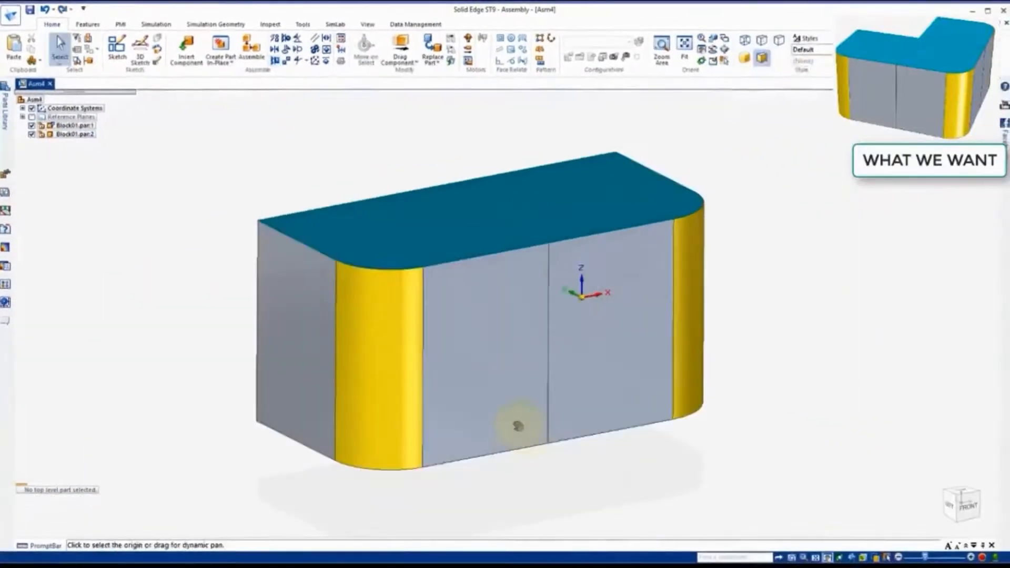
left_click_drag(518, 426, 647, 396)
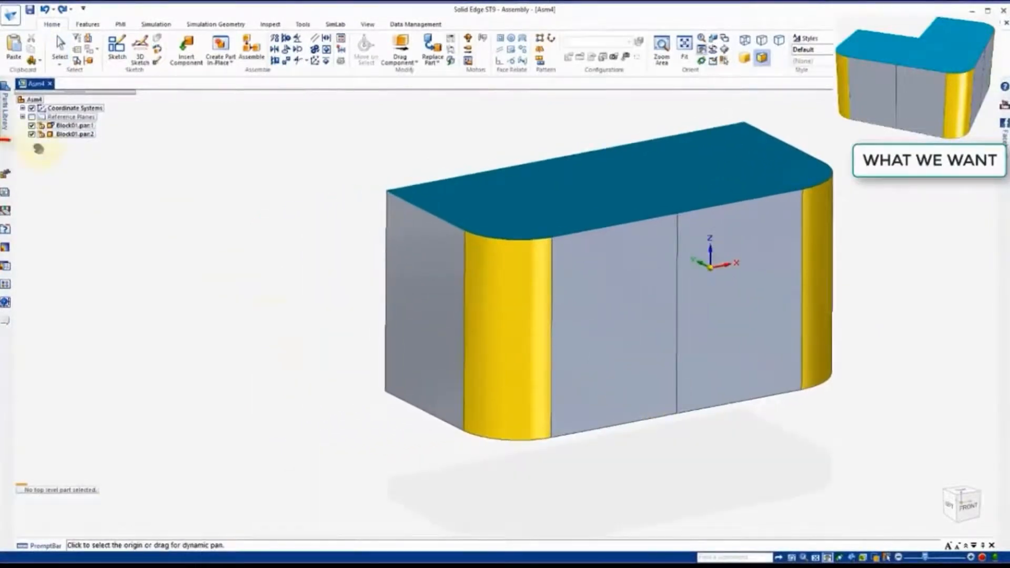
left_click(9, 123)
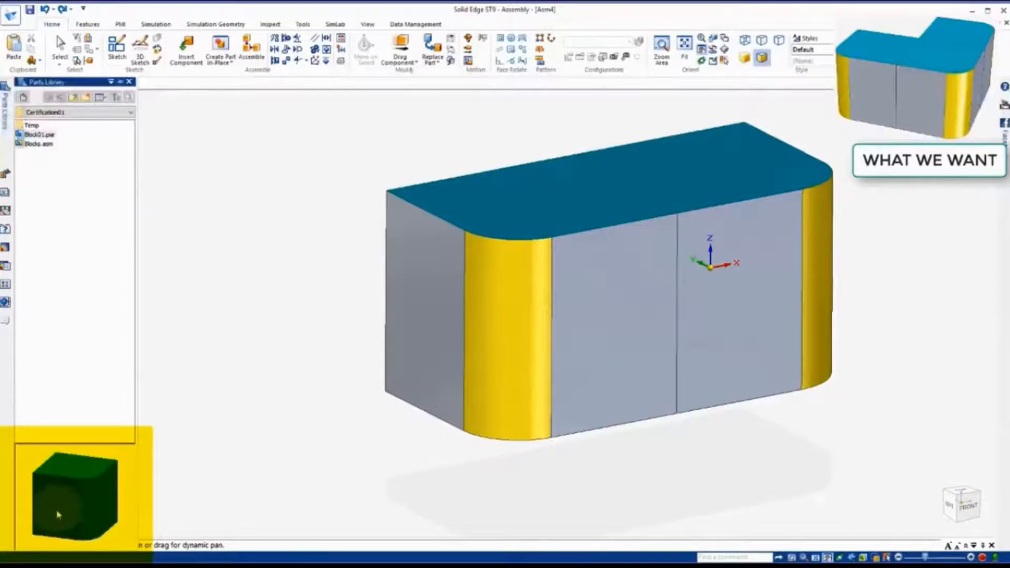
left_click_drag(58, 514, 92, 497)
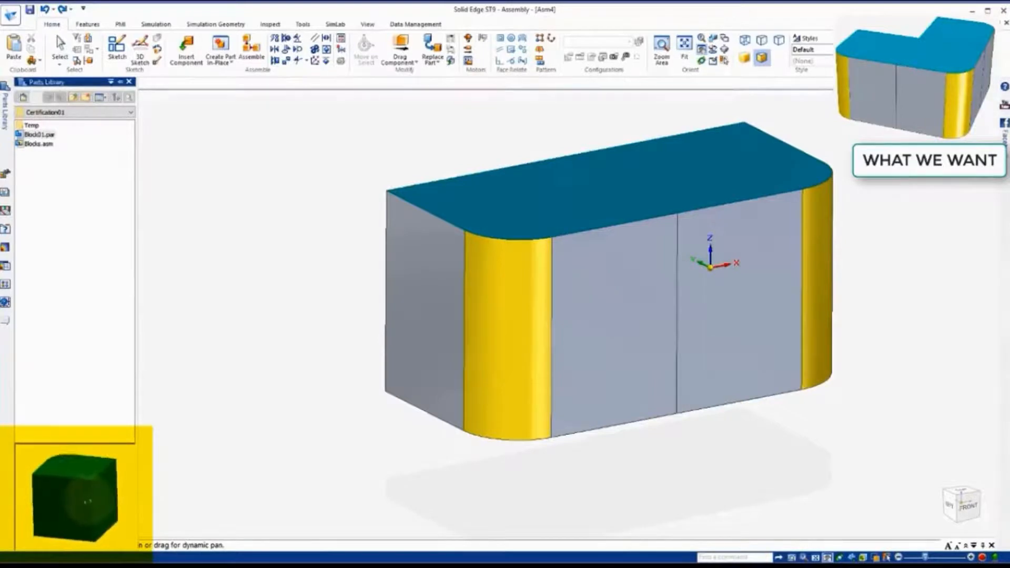
left_click(50, 234)
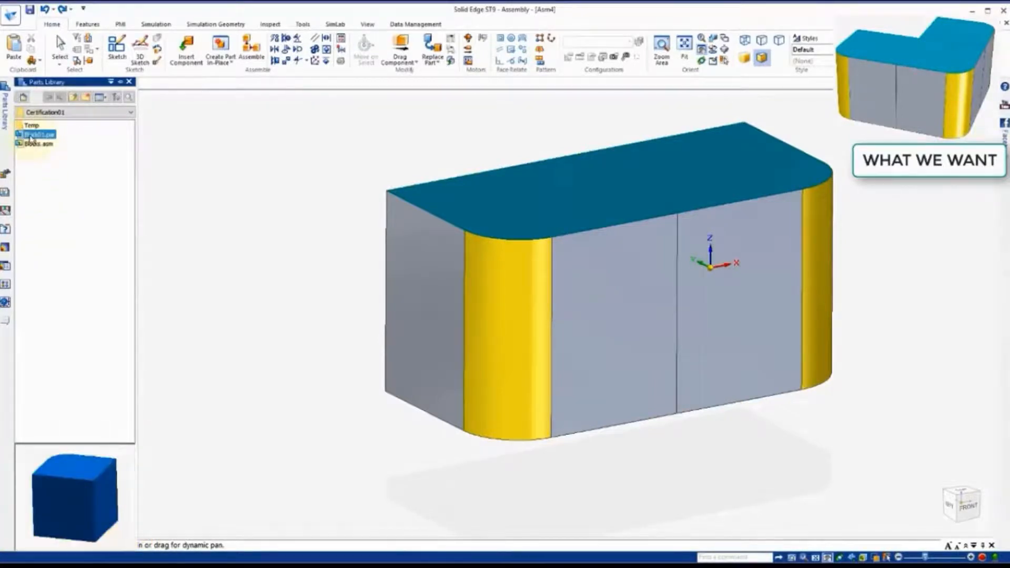
left_click_drag(234, 213, 234, 214)
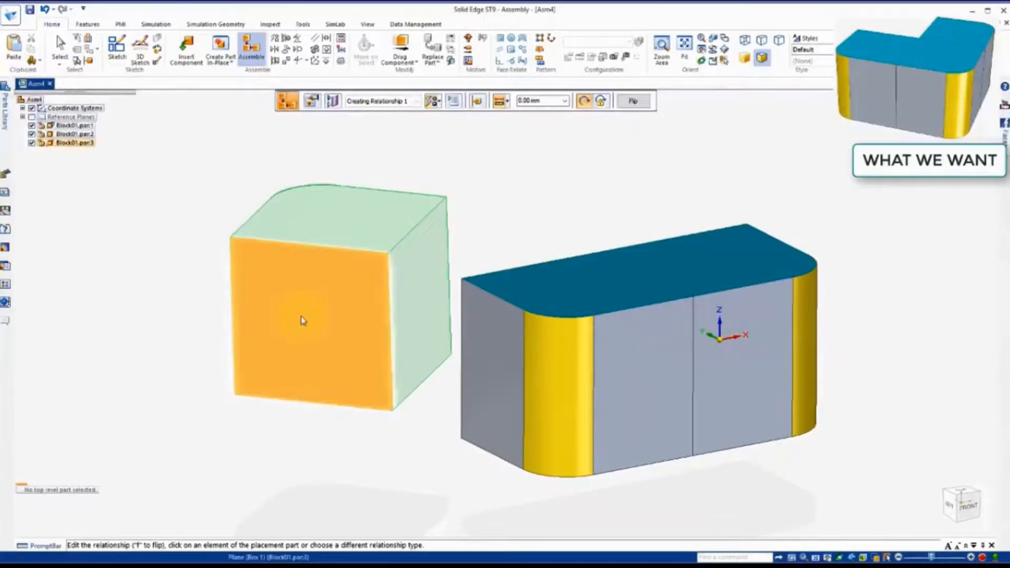
- Mate the third block's square flat face with the second block's back face and end the placement
left_click(300, 316)
middle_click_drag(216, 315, 458, 316)
left_click(559, 338)
middle_click_drag(559, 338, 361, 305)
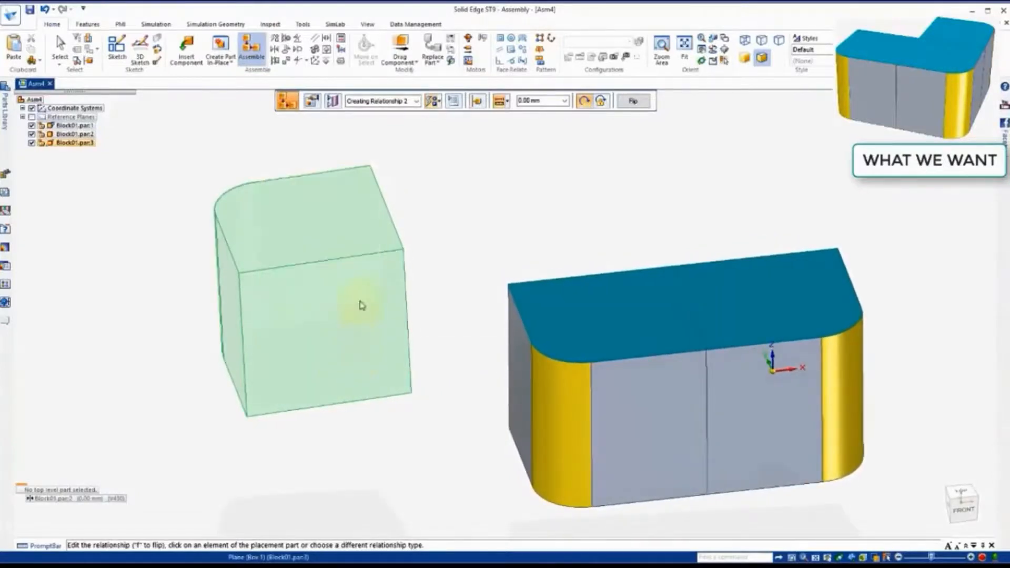
left_click(60, 50)
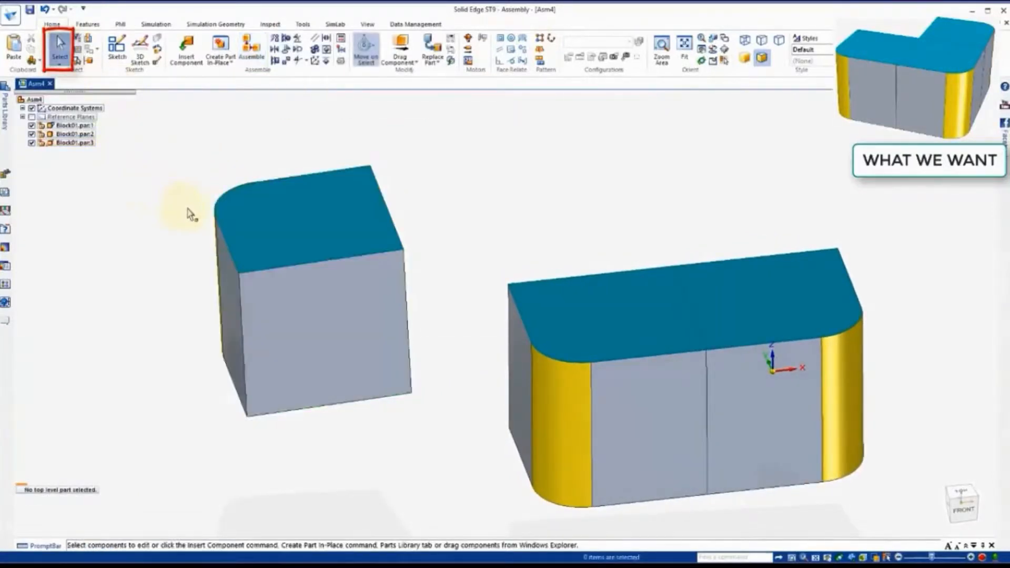
- Planar-align the third block's flat face beside its rounded corner with the second block's exposed end face
mouse_move(190, 215)
middle_mouse_down()
mouse_move(271, 260)
mouse_move(282, 365)
mouse_move(270, 259)
mouse_move(311, 214)
mouse_move(342, 226)
middle_mouse_up()
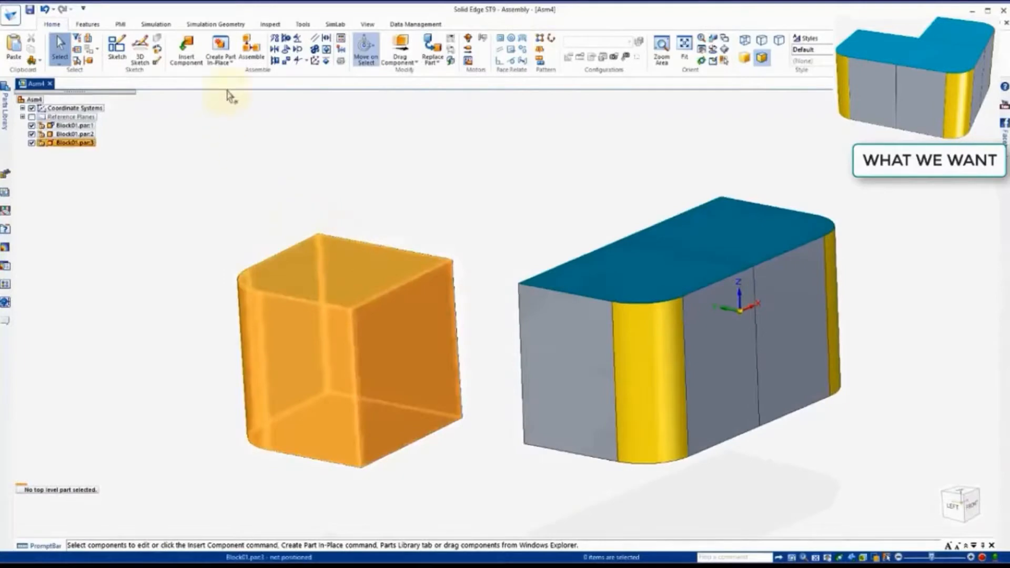
left_click(274, 62)
left_click(295, 354)
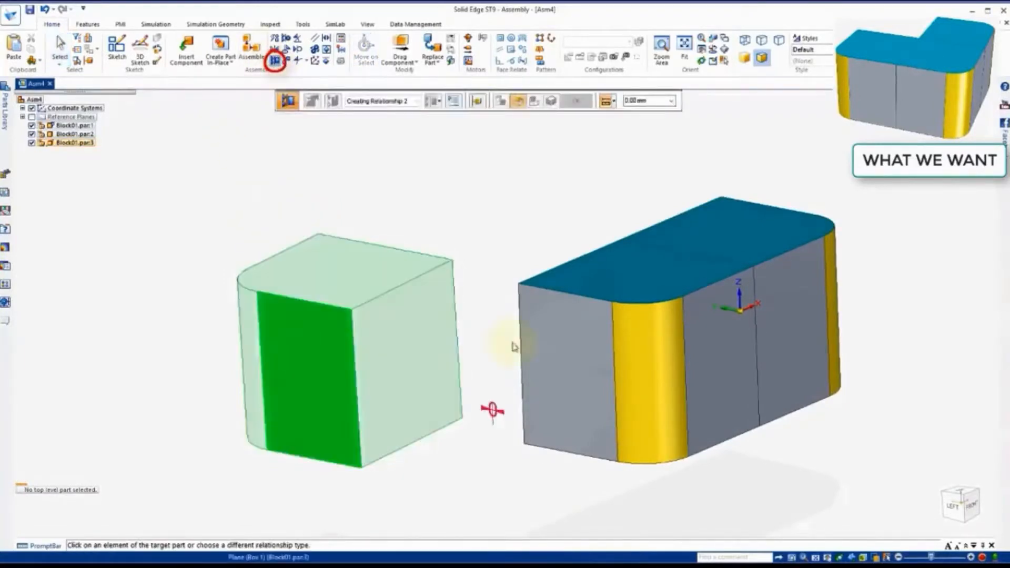
left_click(561, 356)
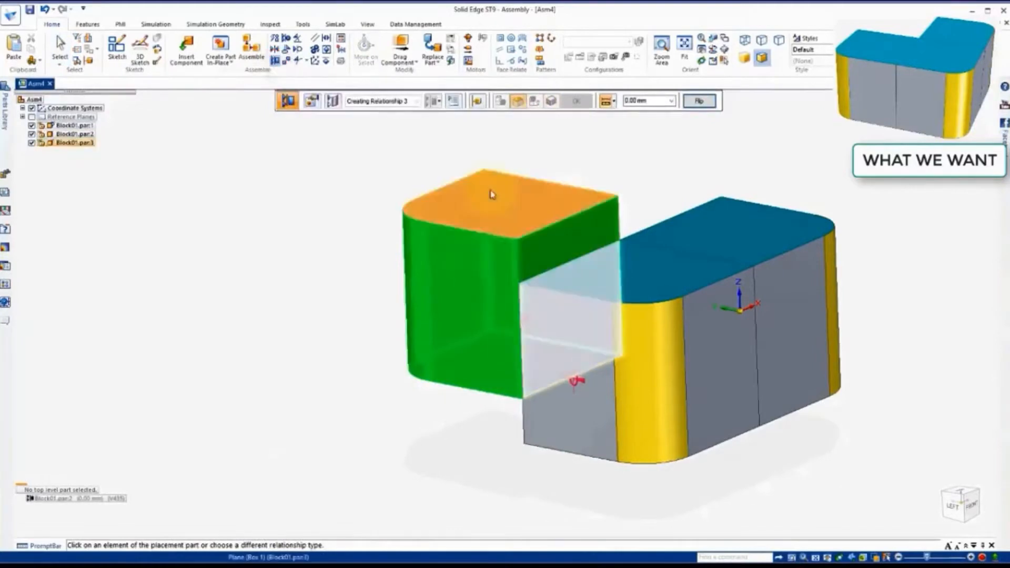
- Planar-align the third block's top face with the second block's teal top face
left_click(536, 224)
left_click(644, 268)
left_click(579, 258)
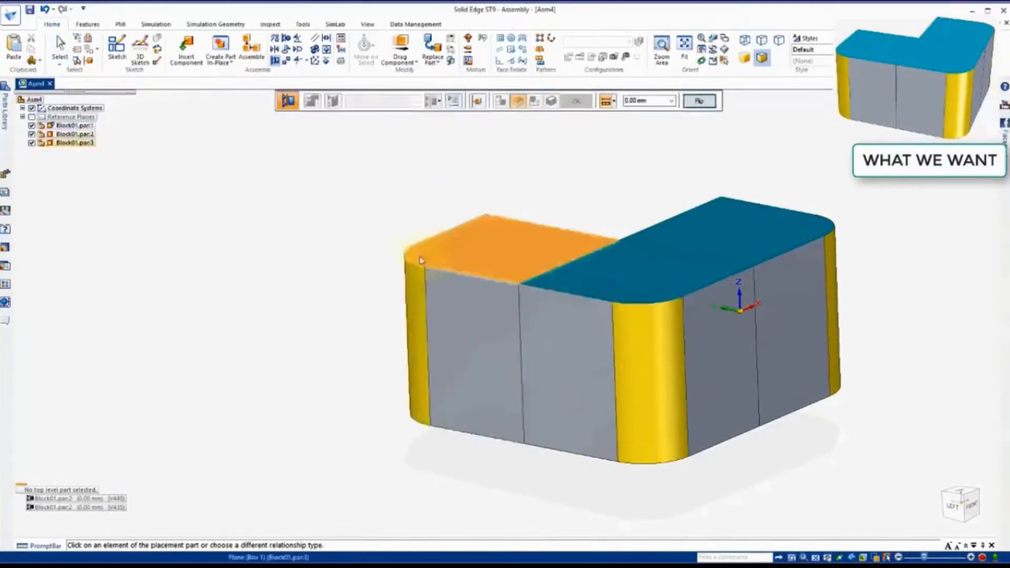